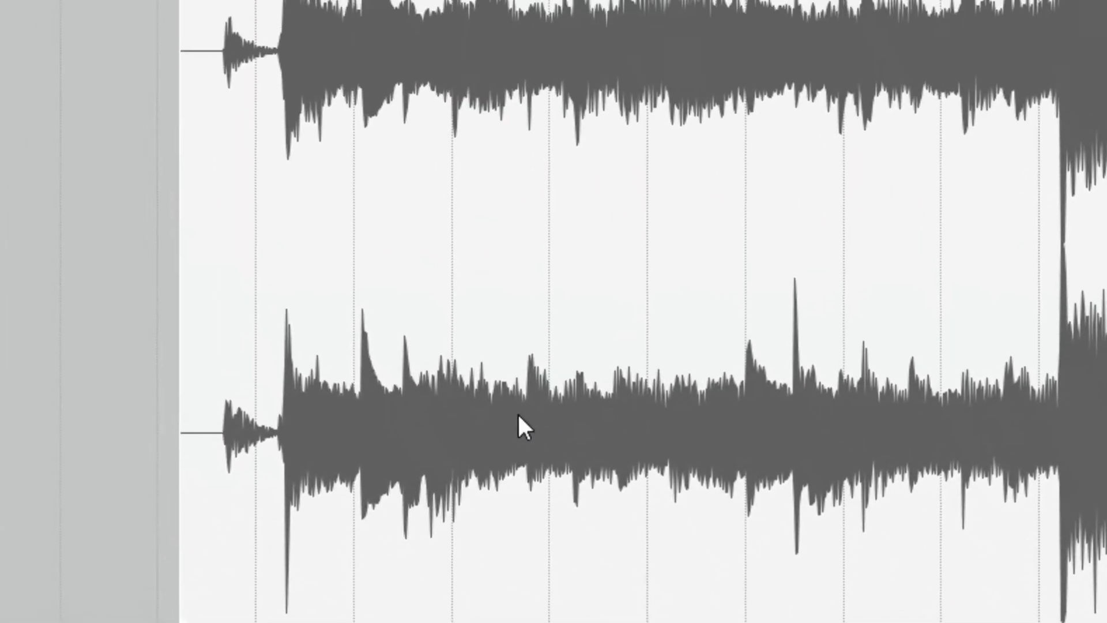
# Shift song.ogg so its first downbeat falls on 2.1.00 and add a stretch marker on that downbeat
pyautogui.moveTo(456, 320); pyautogui.dragTo(424, 321)
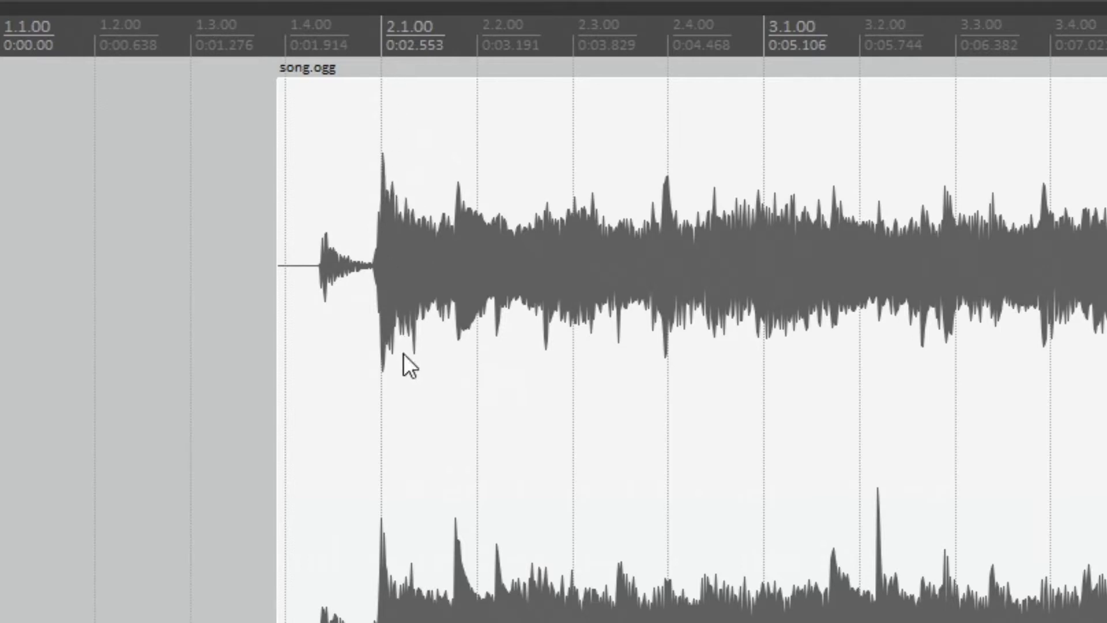
pyautogui.click(383, 177)
pyautogui.hotkey('shift', 'w')
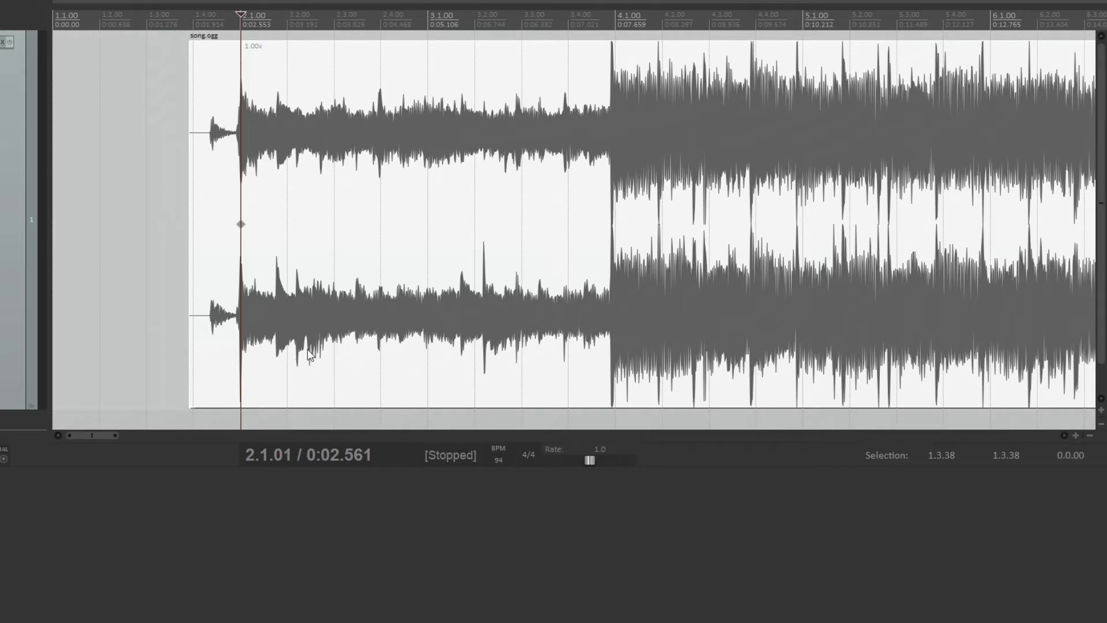
# Play the song to check its timing against the grid, and add a stretch marker on the loud entry, moving it onto 4.1.00
pyautogui.press('space')
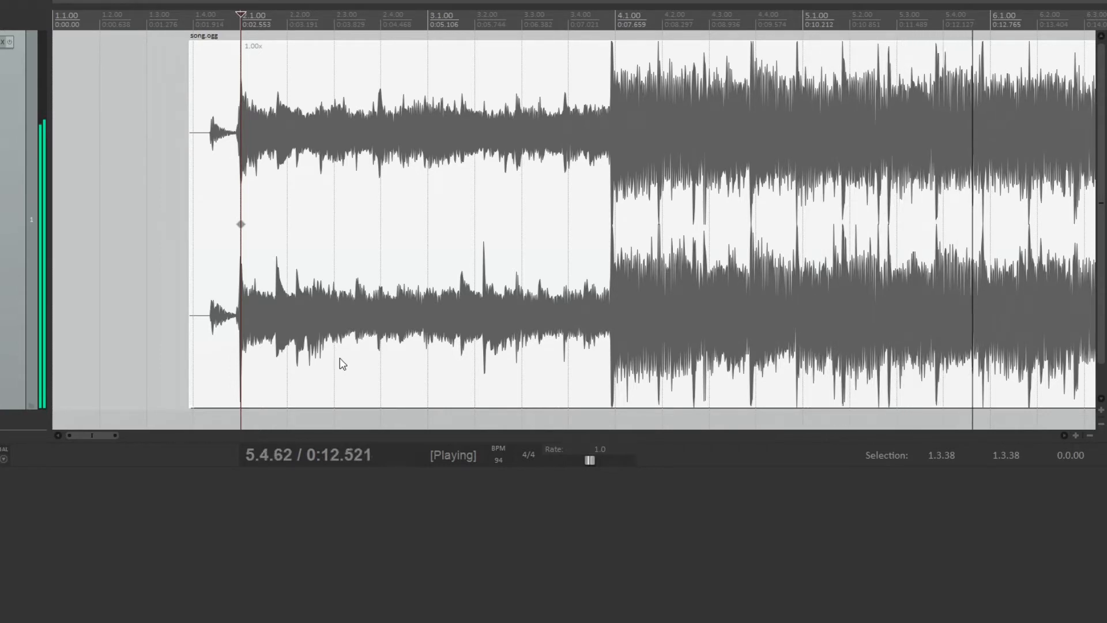
pyautogui.press('space')
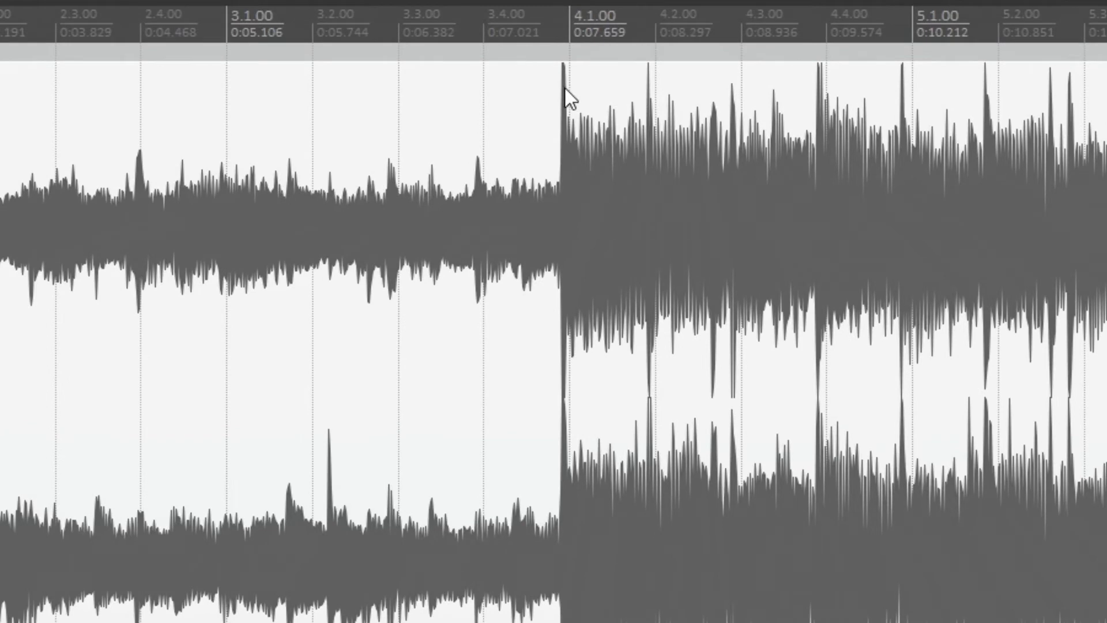
pyautogui.click(563, 90)
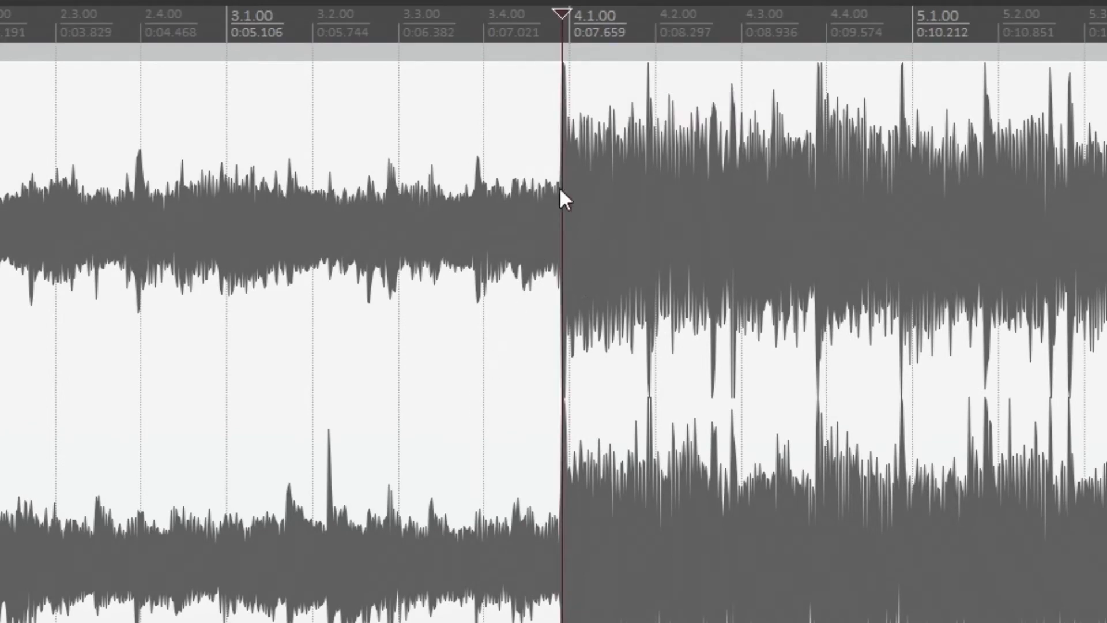
pyautogui.hotkey('shift', 'w')
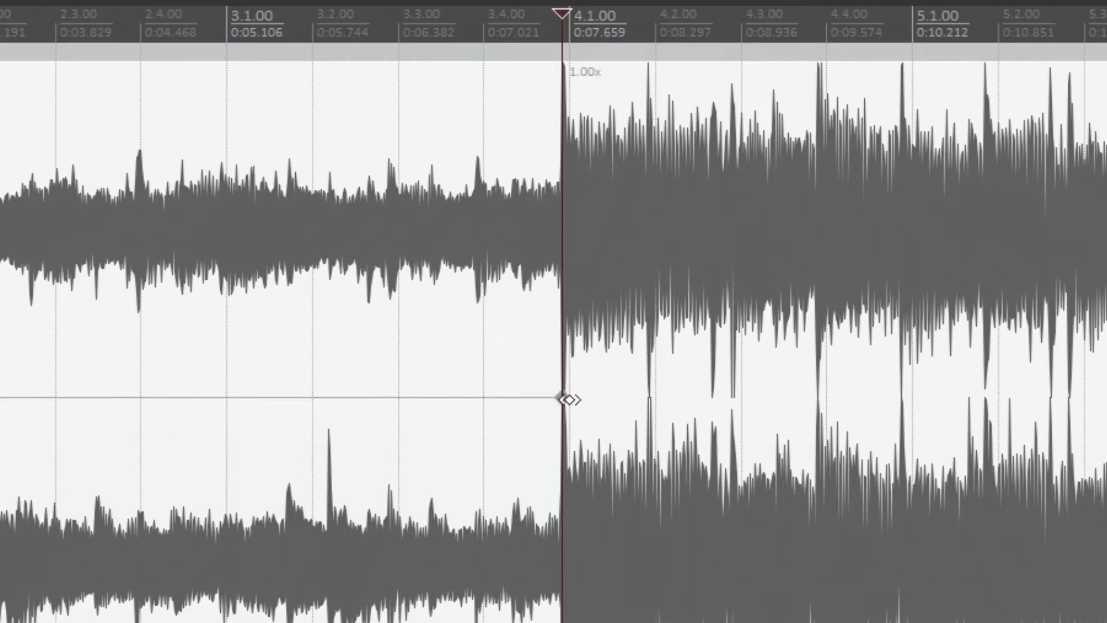
pyautogui.moveTo(560, 399); pyautogui.dragTo(568, 401)
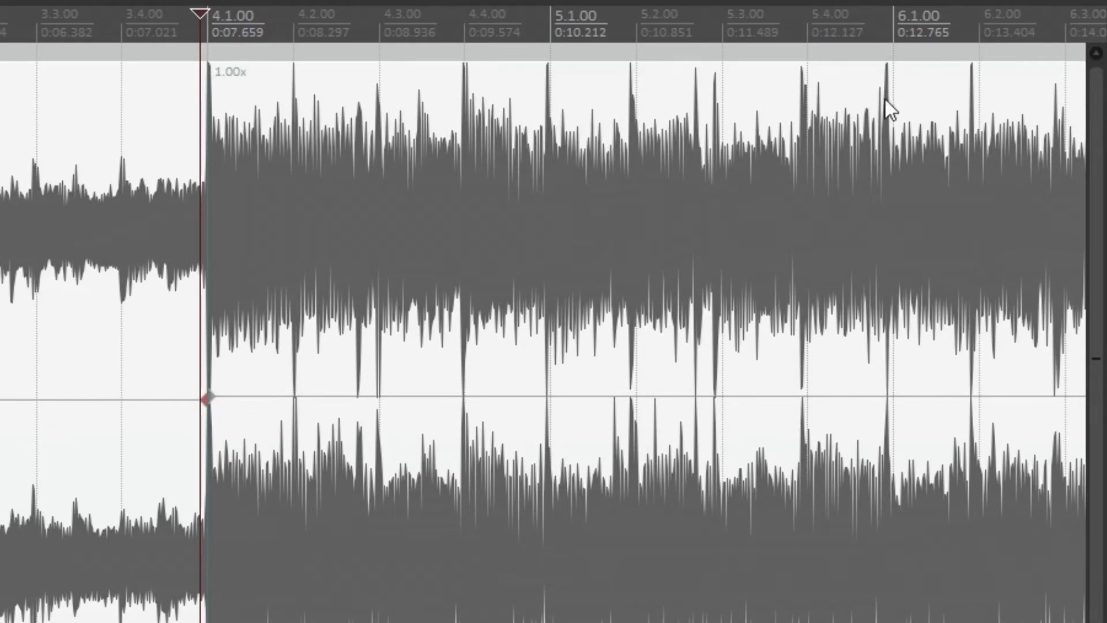
# Add stretch markers on the hits just before 6.1.00 and 7.4.00 and move each onto its grid line
pyautogui.click(887, 99)
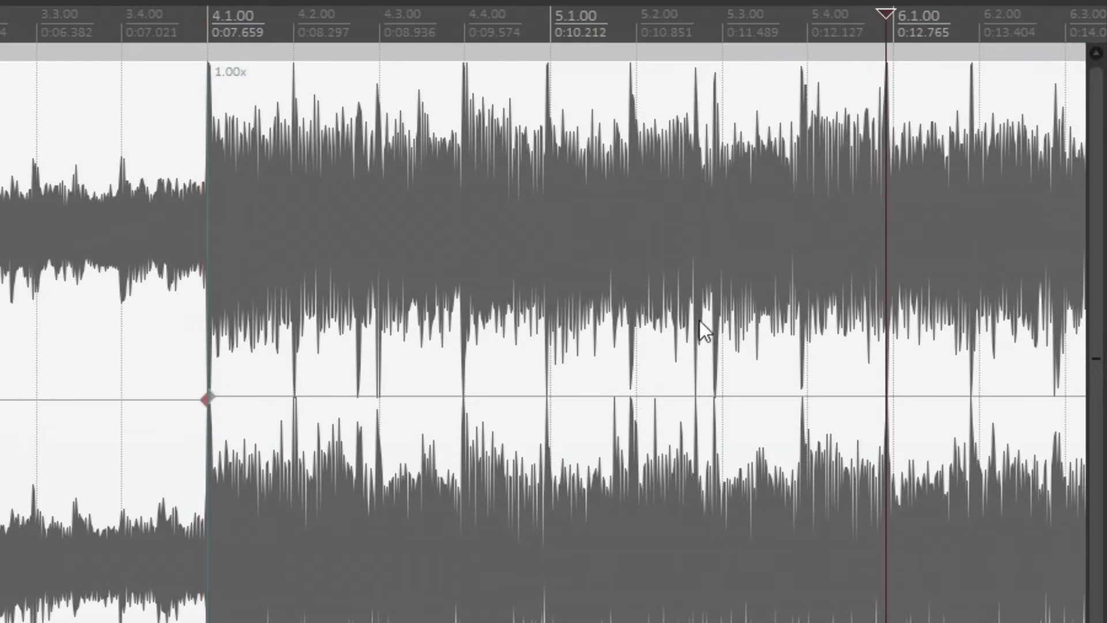
pyautogui.moveTo(887, 400); pyautogui.dragTo(893, 402)
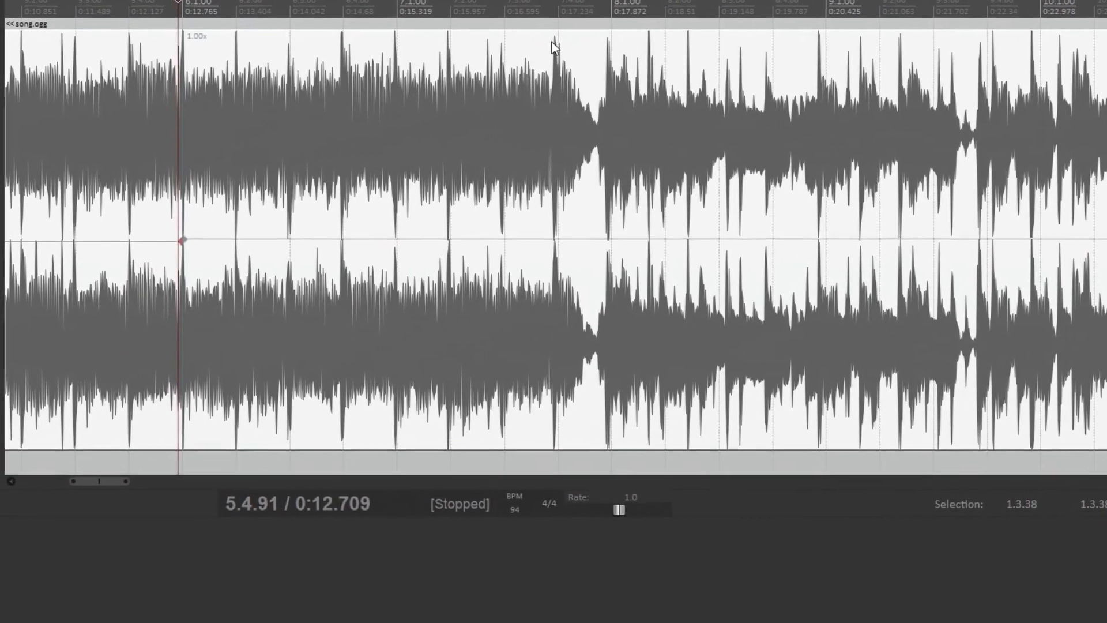
pyautogui.click(555, 207)
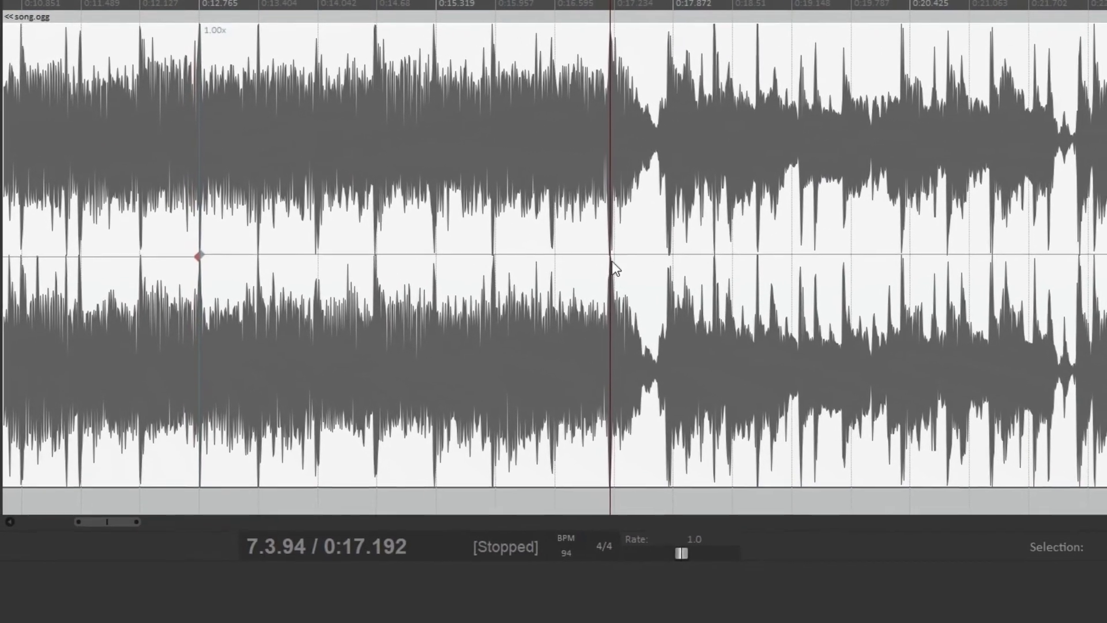
pyautogui.hotkey('shift', 'w')
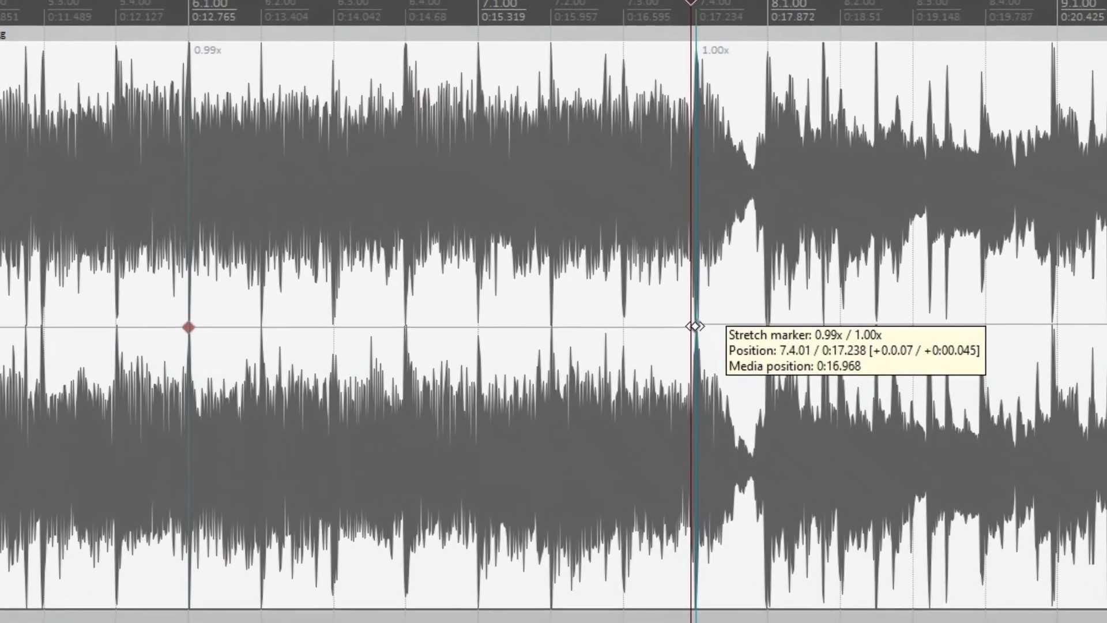
pyautogui.moveTo(695, 327); pyautogui.dragTo(696, 327)
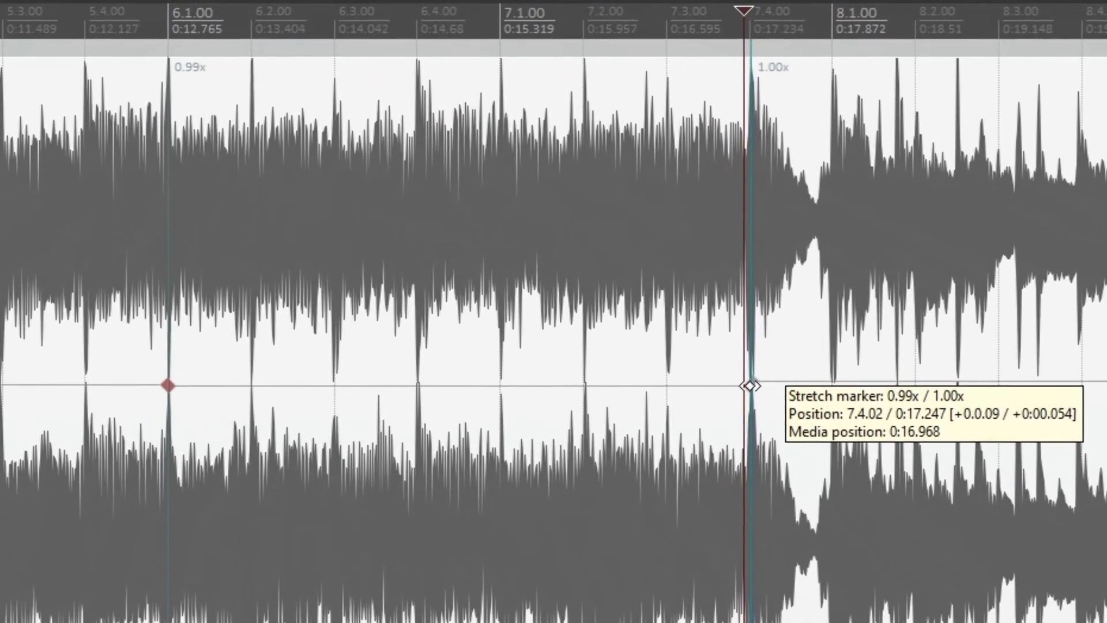
pyautogui.moveTo(750, 386); pyautogui.dragTo(750, 385)
pyautogui.moveTo(804, 434)
pyautogui.mouseDown()
pyautogui.moveTo(782, 441)
pyautogui.moveTo(806, 445)
pyautogui.mouseUp()
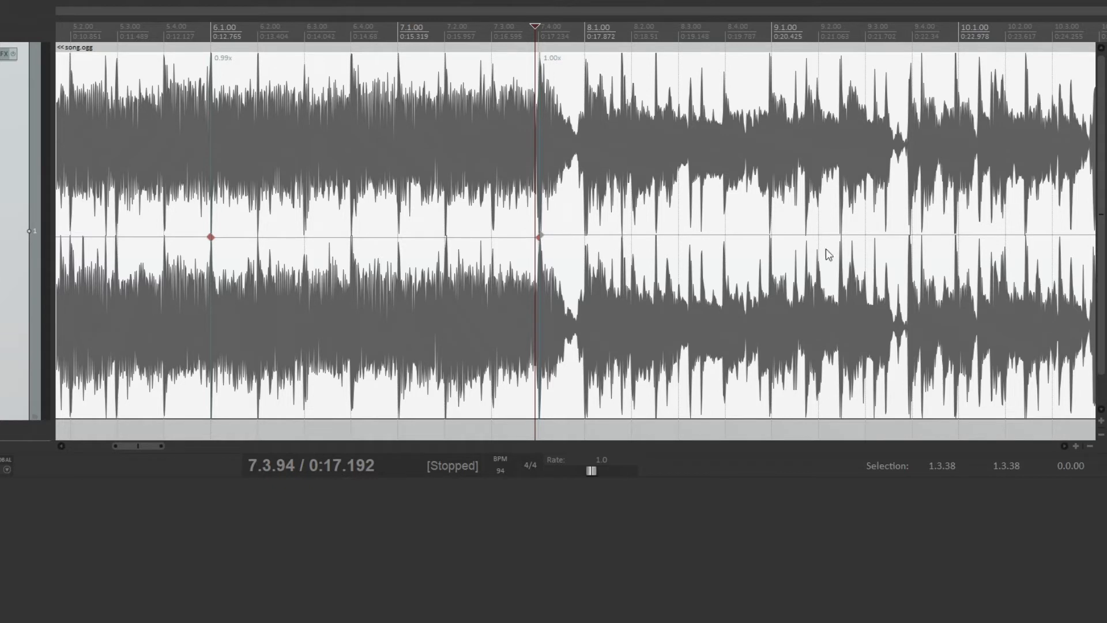
# Add stretch markers on the hits just before 9.4.00 and 11.3.00 and pull each onto its grid line
pyautogui.click(910, 82)
pyautogui.hotkey('shift', 'w')
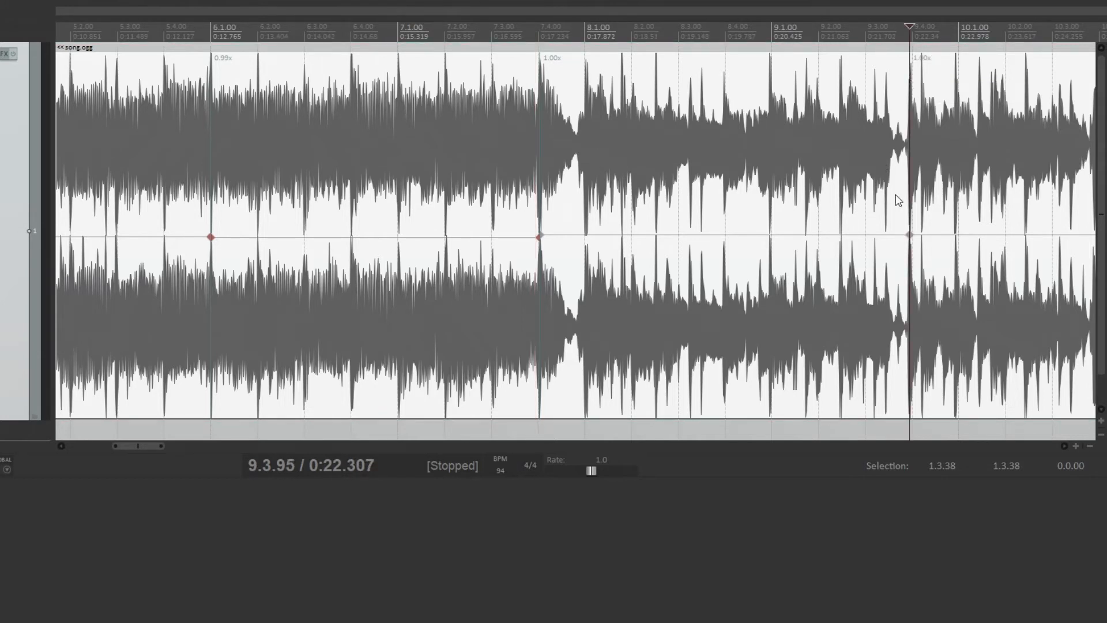
pyautogui.moveTo(910, 235); pyautogui.dragTo(912, 235)
pyautogui.hscroll(6, 714, 272)
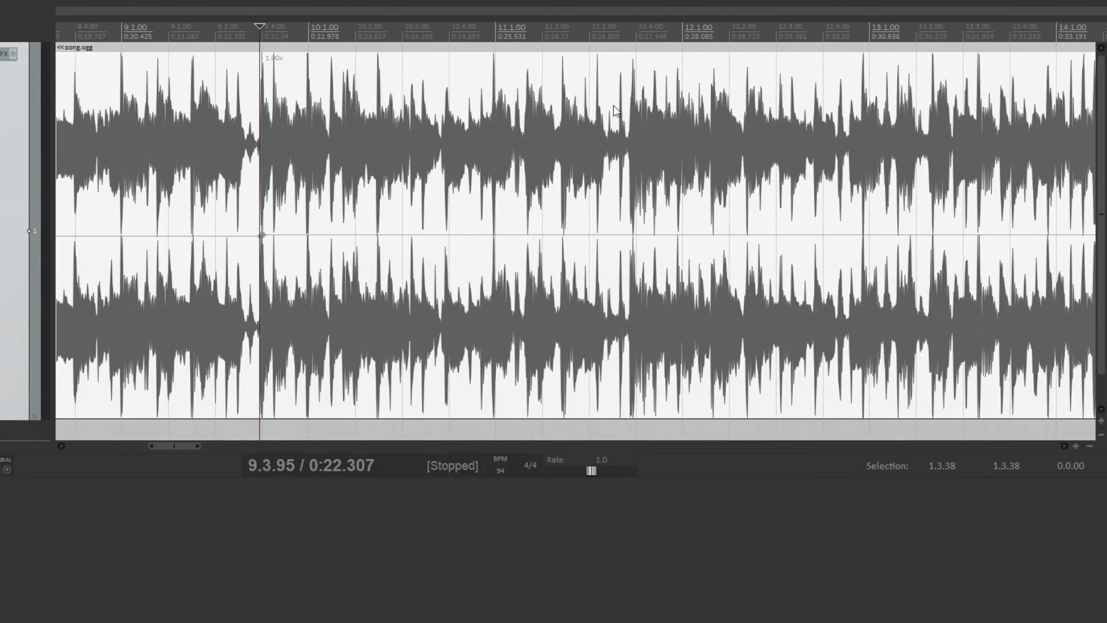
pyautogui.click(585, 93)
pyautogui.hotkey('shift', 'w')
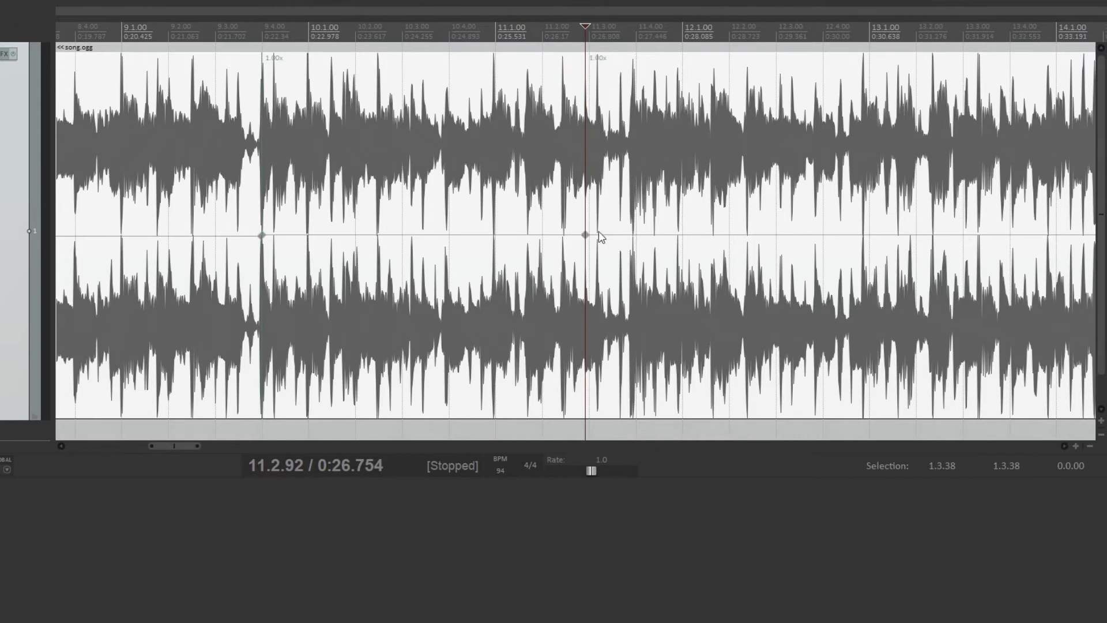
pyautogui.moveTo(585, 235); pyautogui.dragTo(589, 234)
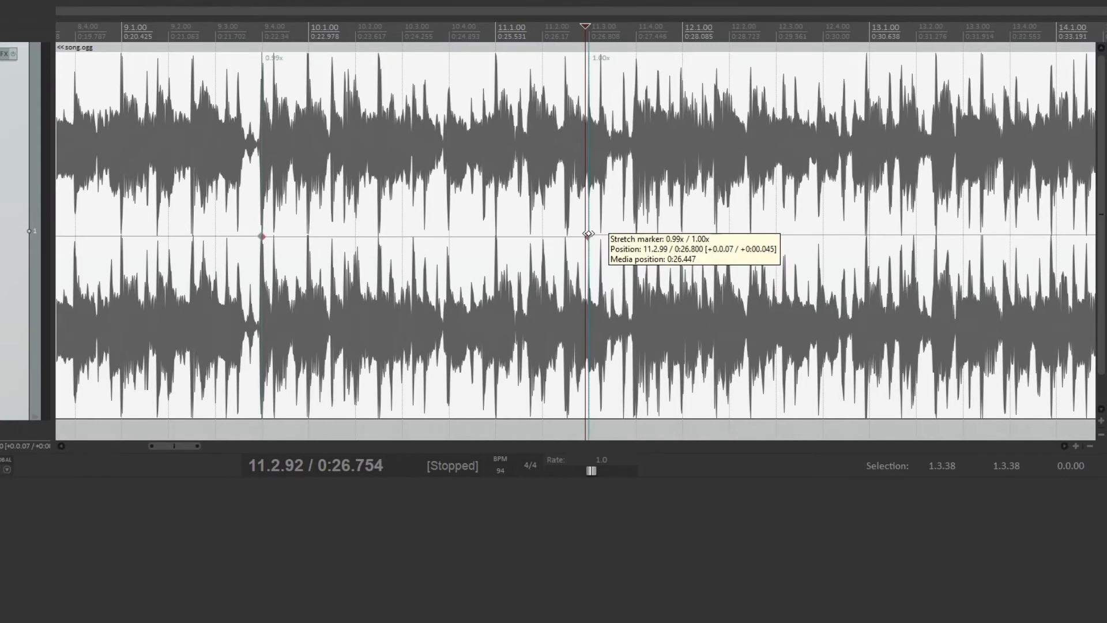
# Add stretch markers on the hits just before 14.2.00 and 16.1.00 and align each with its grid line
pyautogui.hscroll(5, 697, 260)
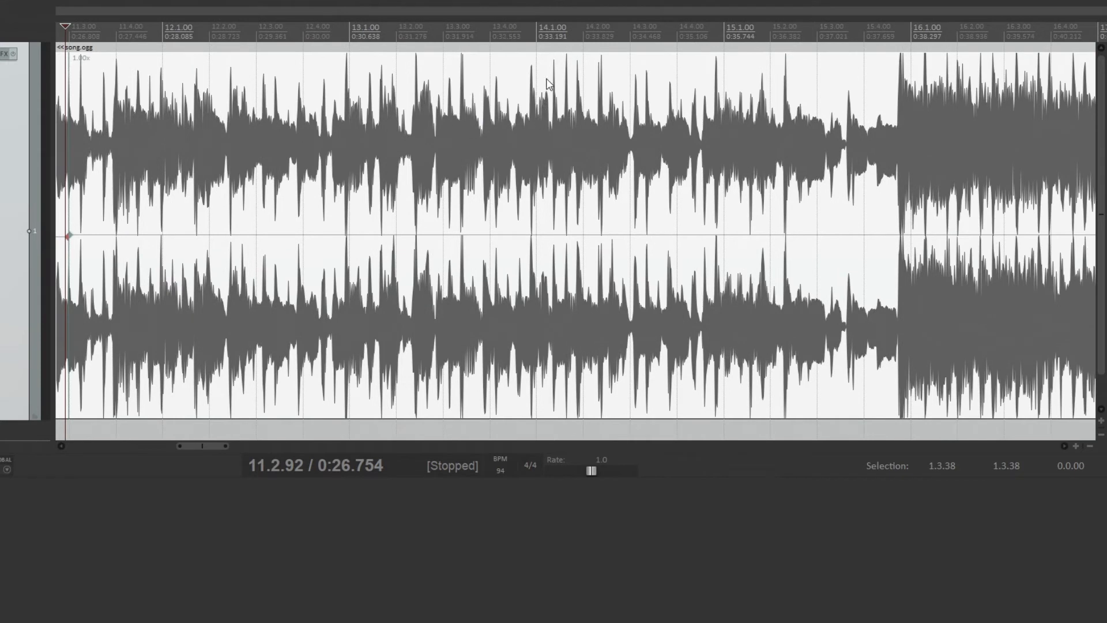
pyautogui.click(579, 79)
pyautogui.hotkey('shift', 'w')
pyautogui.moveTo(579, 236); pyautogui.dragTo(584, 236)
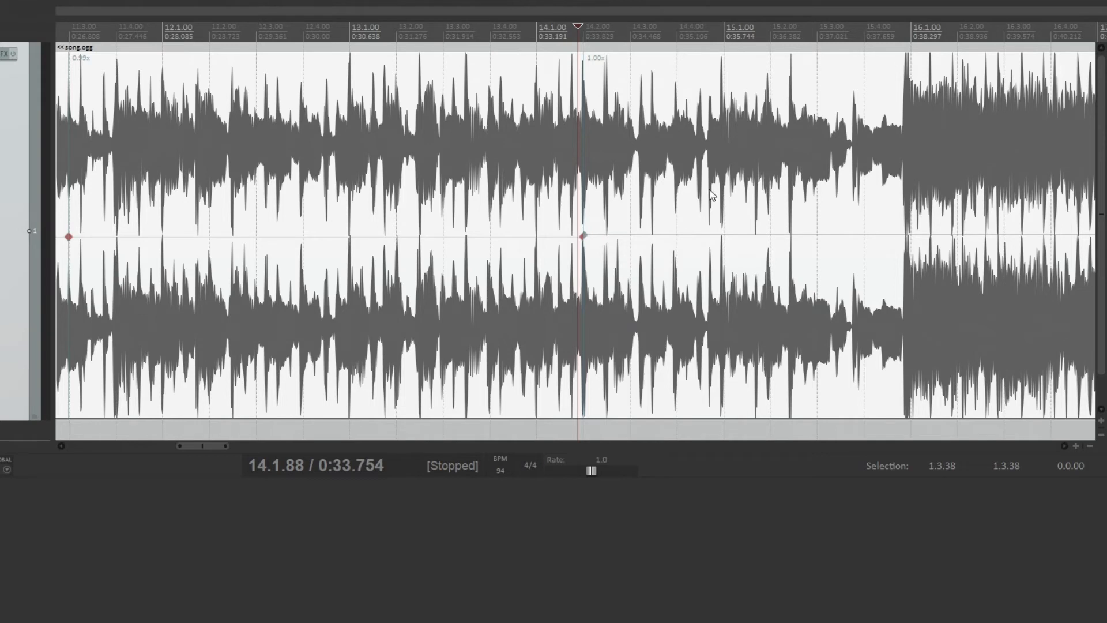
pyautogui.click(906, 81)
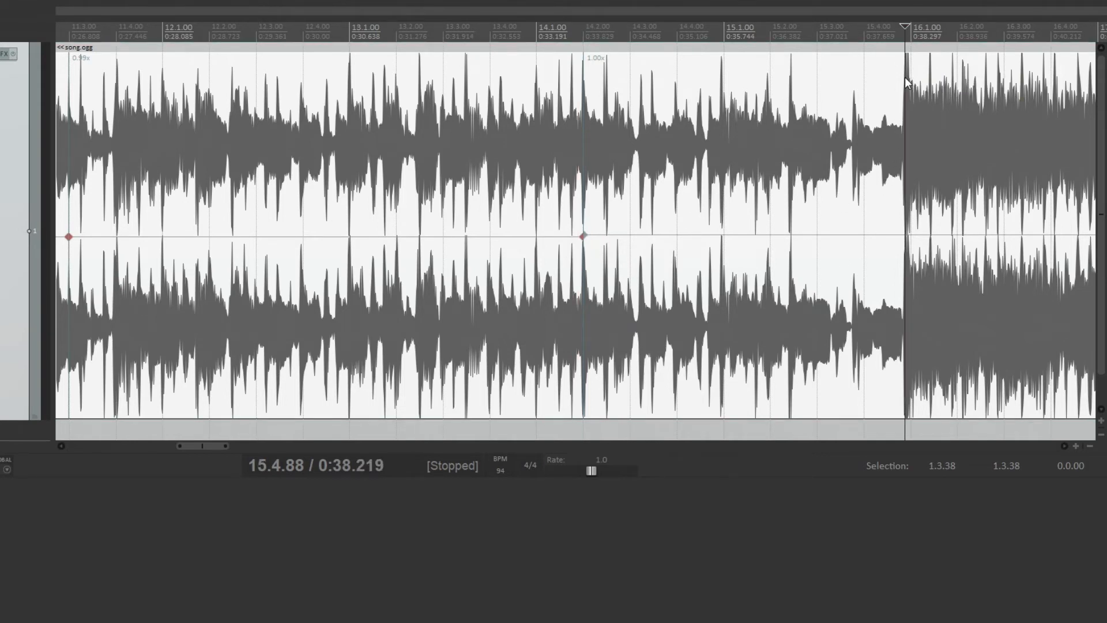
pyautogui.click(907, 81)
pyautogui.hotkey('shift', 'w')
pyautogui.moveTo(906, 238); pyautogui.dragTo(911, 237)
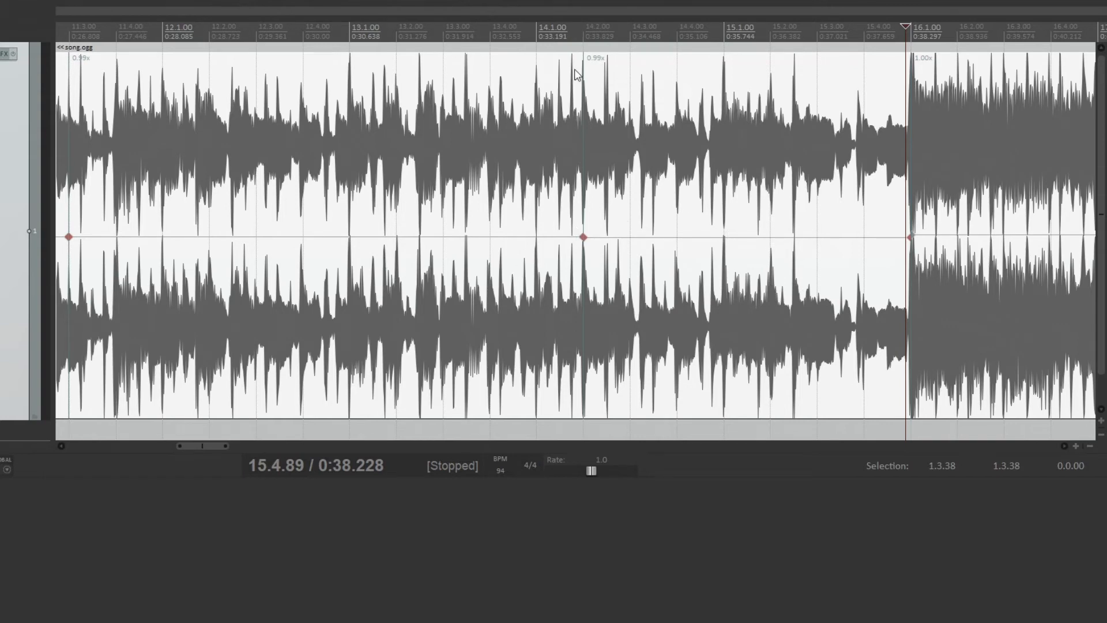
# Play the stretched song from 1.4.50 to check the marked section's timing against the grid
pyautogui.hscroll(3, 483, 290)
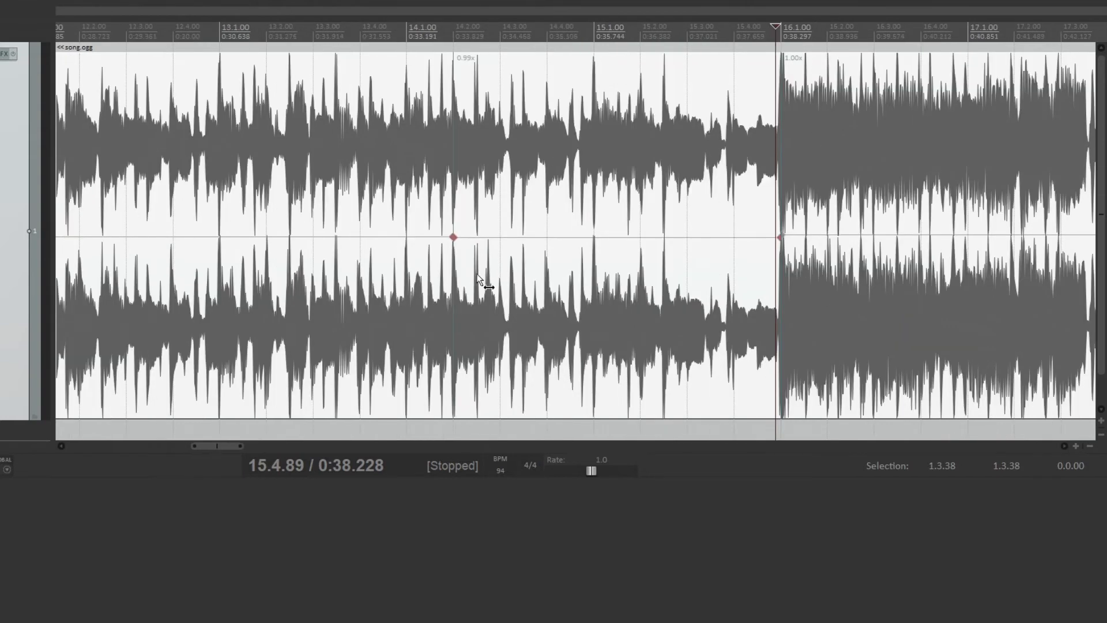
pyautogui.hscroll(-5, 482, 283)
pyautogui.hscroll(-10, 482, 270)
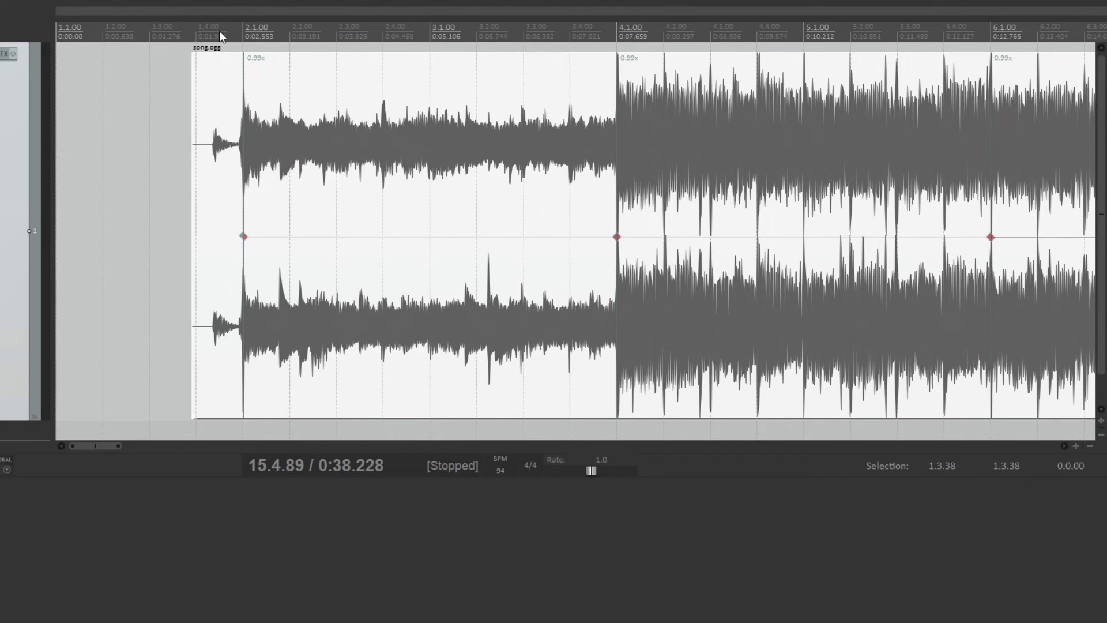
pyautogui.click(219, 33)
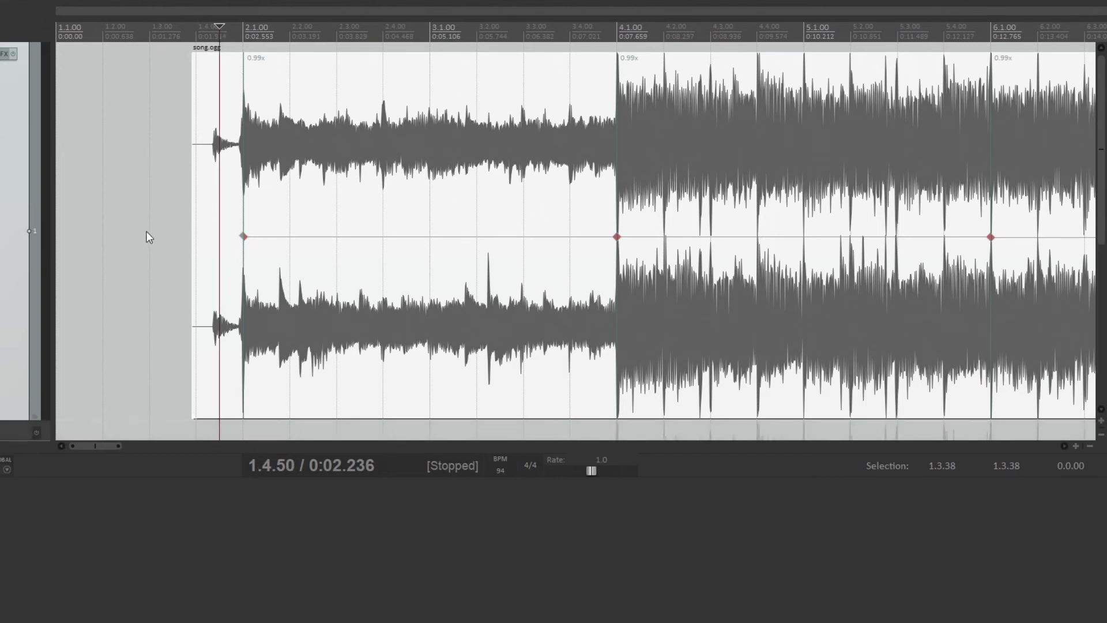
pyautogui.press('space')
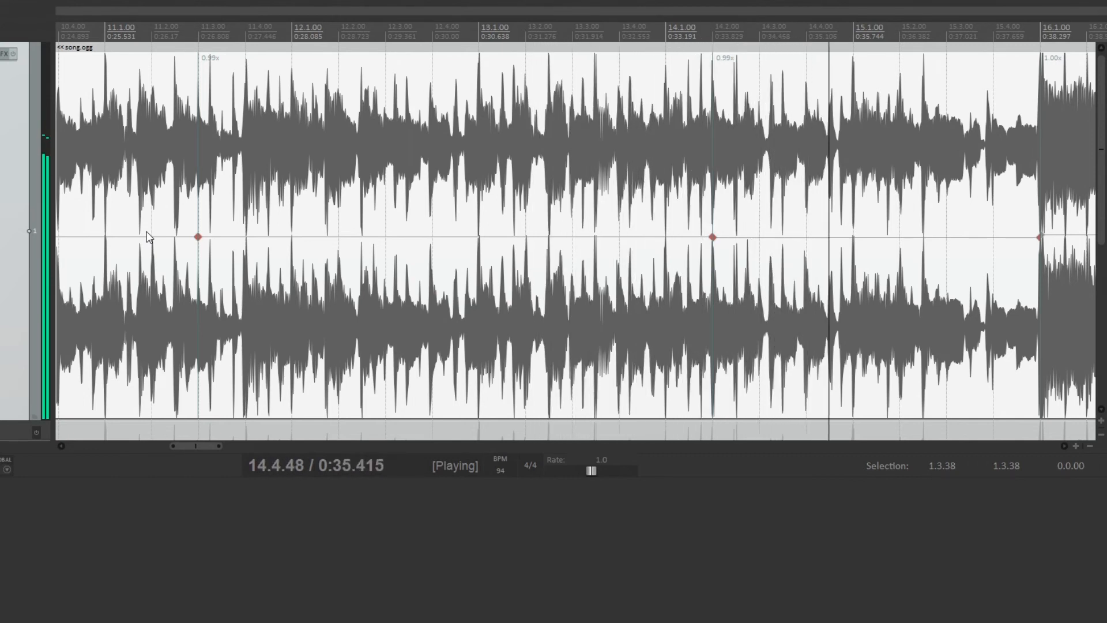
pyautogui.press('space')
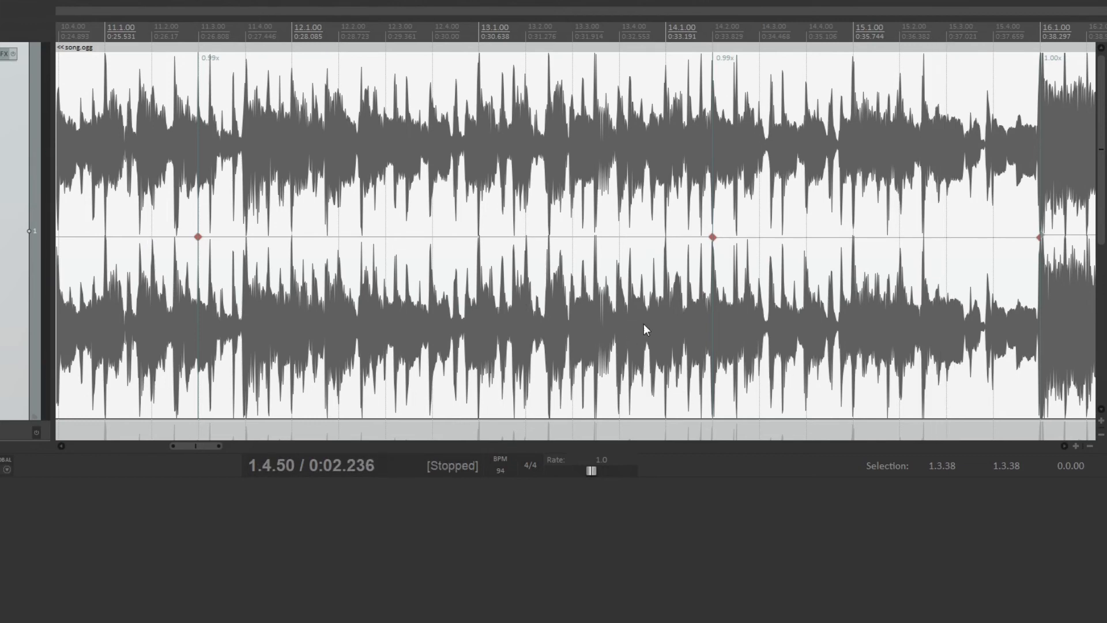
# Examine the unmarked waveform beyond 16.1.00 and the stretch markers placed from the song's start against the grid
pyautogui.hscroll(8, 654, 344)
pyautogui.hscroll(5, 650, 337)
pyautogui.hscroll(-2, 649, 336)
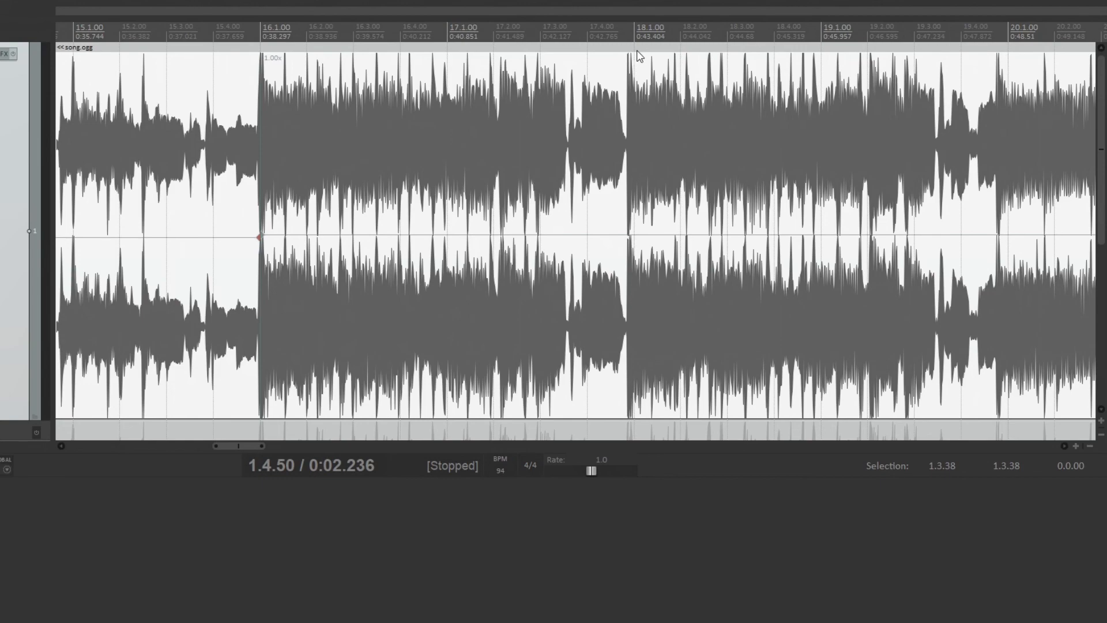
pyautogui.hscroll(5, 675, 297)
pyautogui.hscroll(-9, 680, 296)
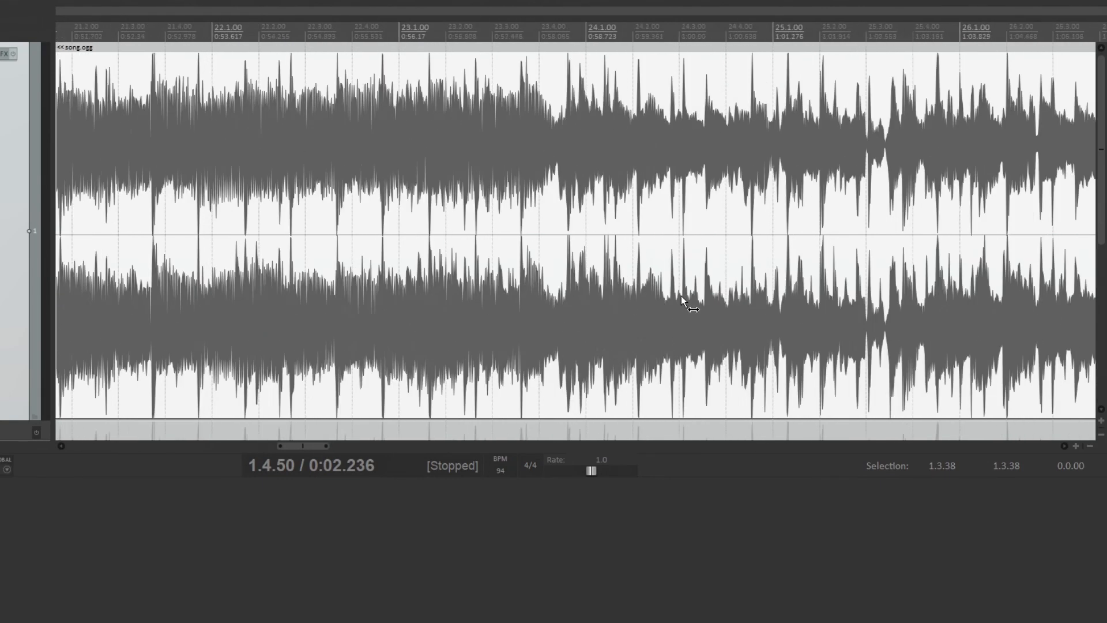
pyautogui.hscroll(-7, 681, 296)
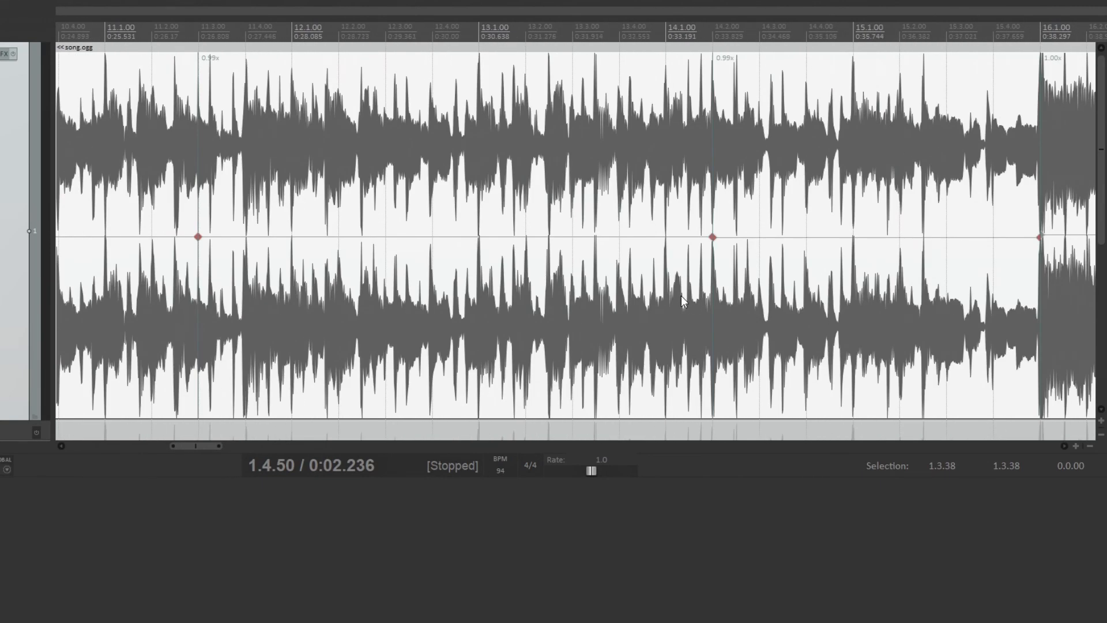
pyautogui.scroll(-4, 382, 180)
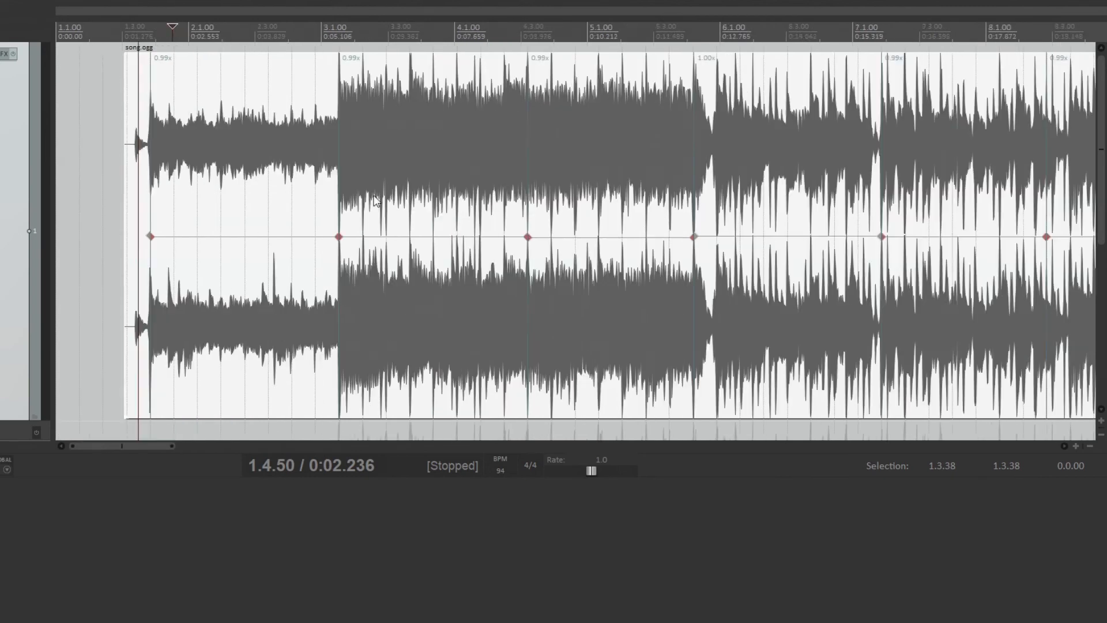
pyautogui.scroll(5, 414, 255)
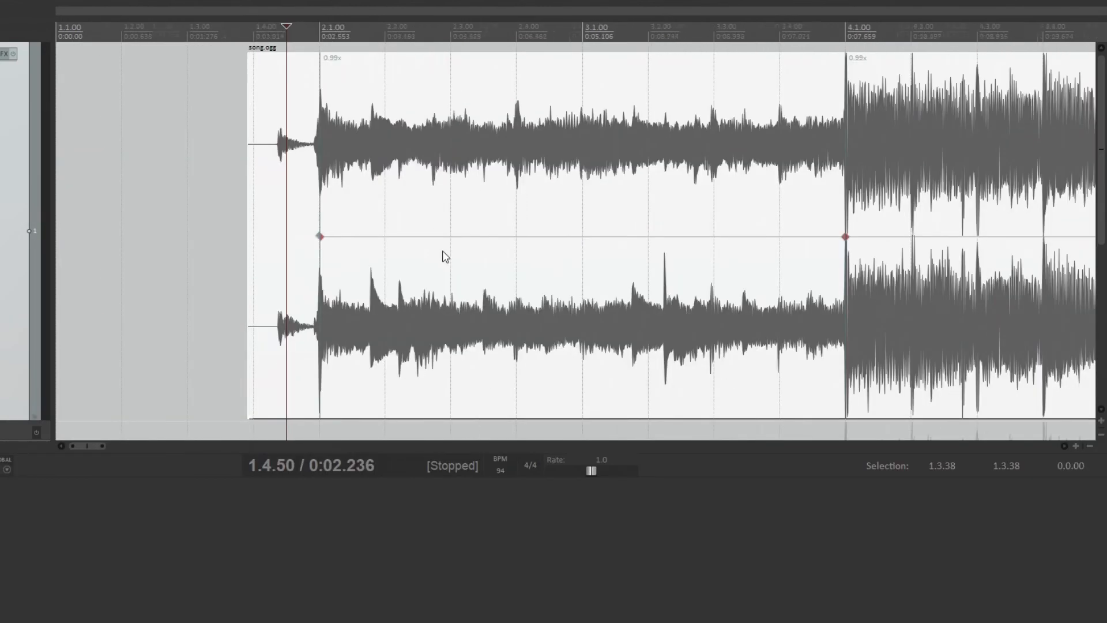